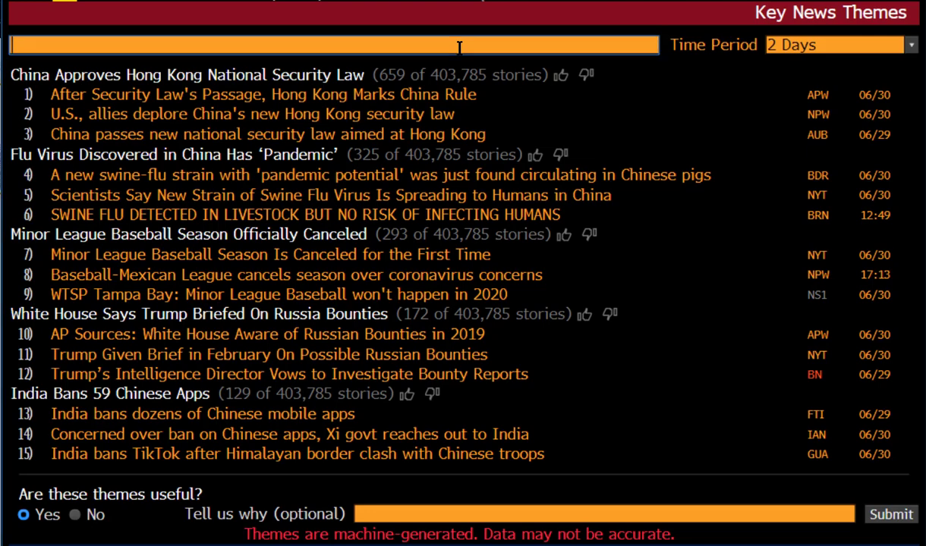
- Load Amazon's key news themes and limit the time period to 1 Day
{"action": "type", "text": "amazon"}
{"action": "key", "text": "Return"}
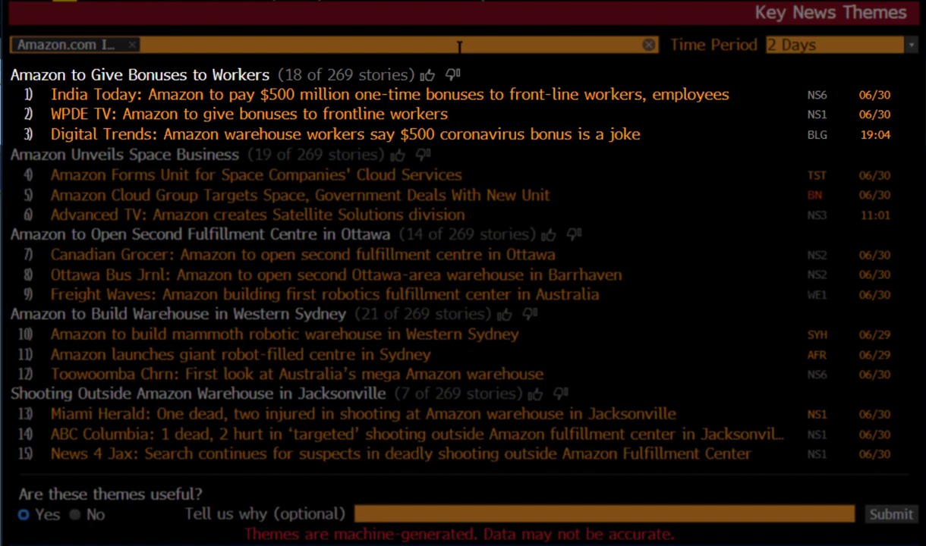
{"action": "left_click", "coordinate": [852, 42]}
{"action": "left_click", "coordinate": [796, 115]}
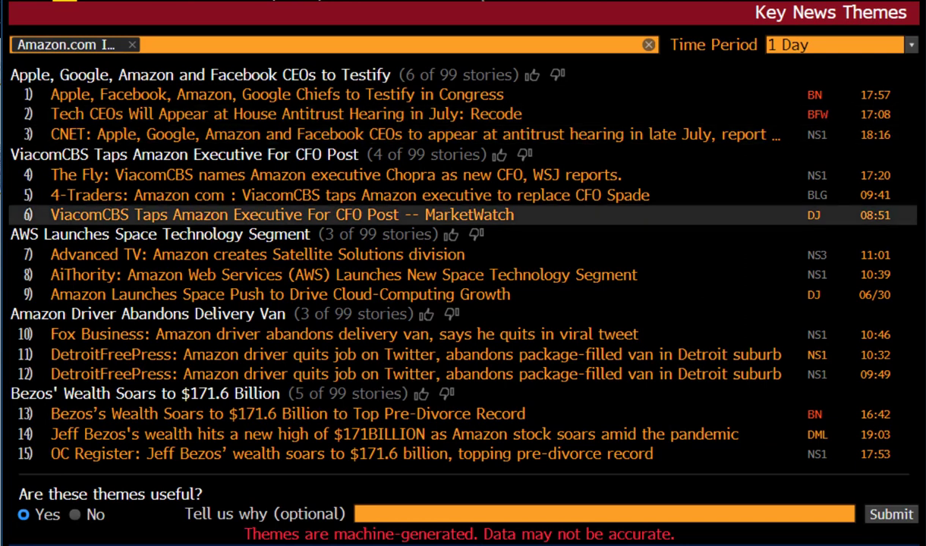
- Clear the Amazon search, briefly load Facebook Inc themes, then remove Facebook Inc
{"action": "left_click", "coordinate": [648, 45]}
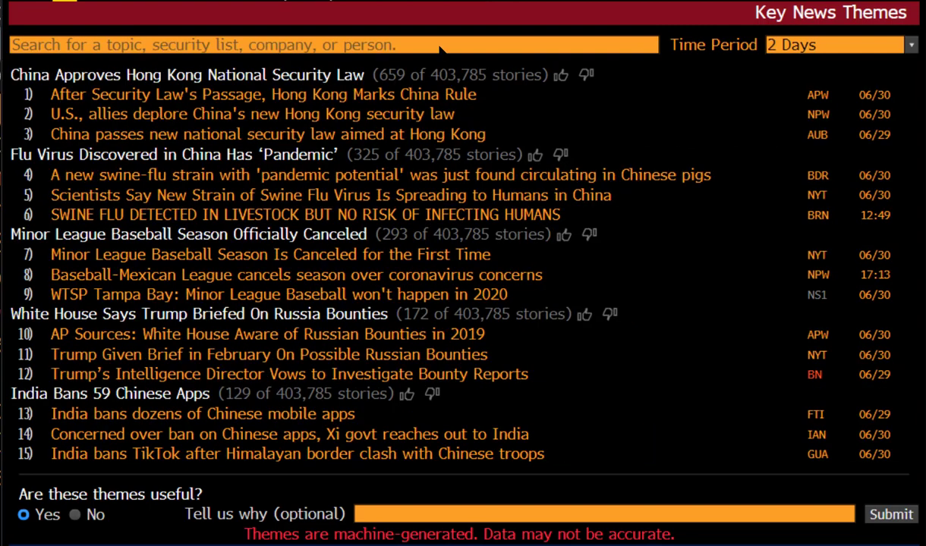
{"action": "left_click", "coordinate": [439, 45]}
{"action": "type", "text": "facebook"}
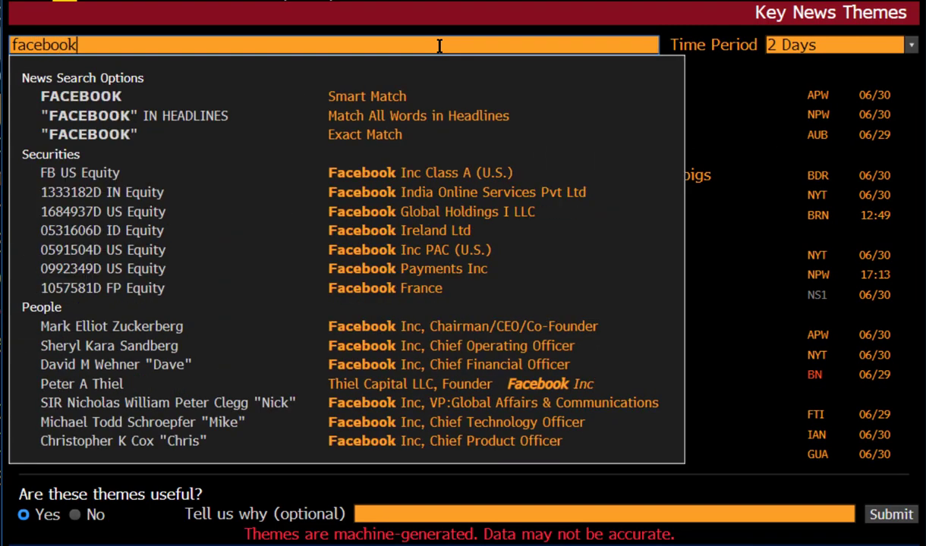
{"action": "key", "text": "Return"}
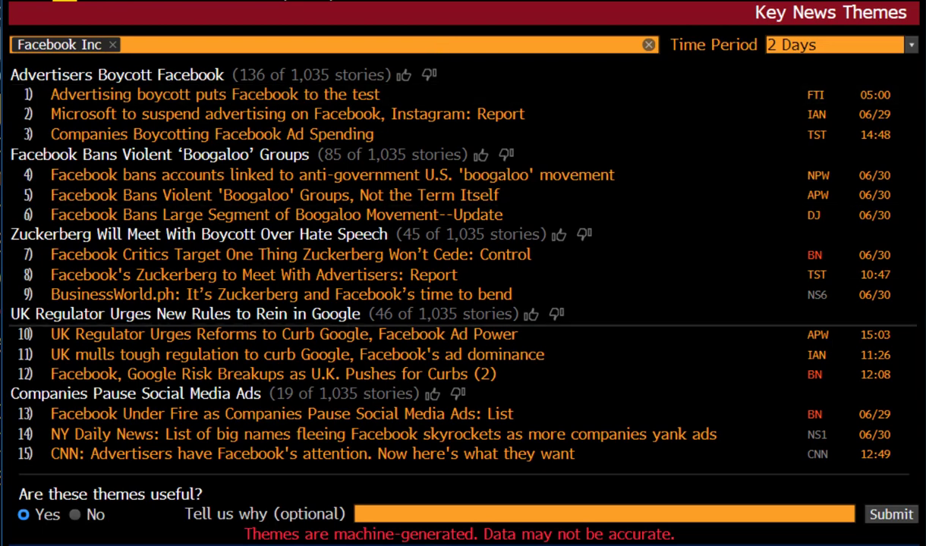
{"action": "key", "text": "BackSpace"}
- Load key news themes for Microsoft Corp, correcting the misspelled name
{"action": "left_click", "coordinate": [60, 41]}
{"action": "type", "text": "micor"}
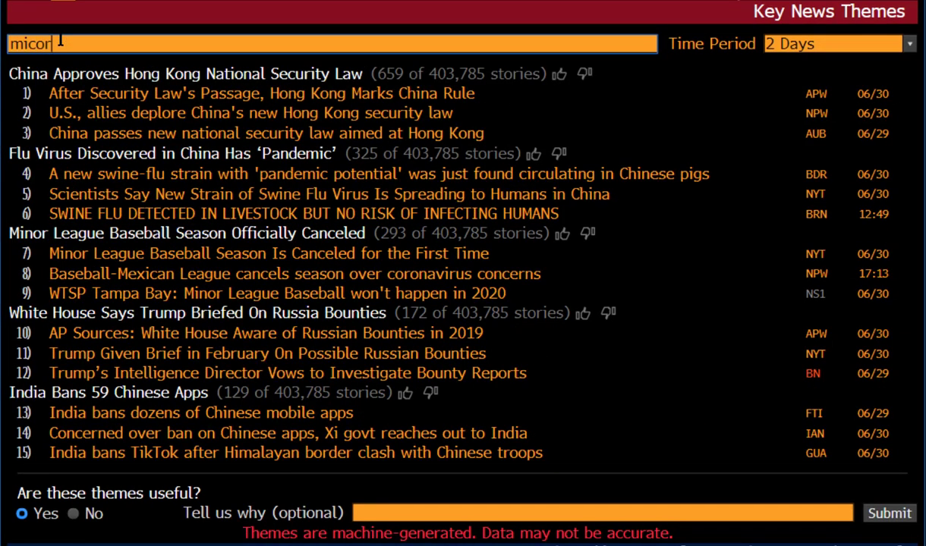
{"action": "key", "text": "BackSpace"}
{"action": "key", "text": "BackSpace"}
{"action": "type", "text": "rosoft"}
{"action": "key", "text": "Return"}
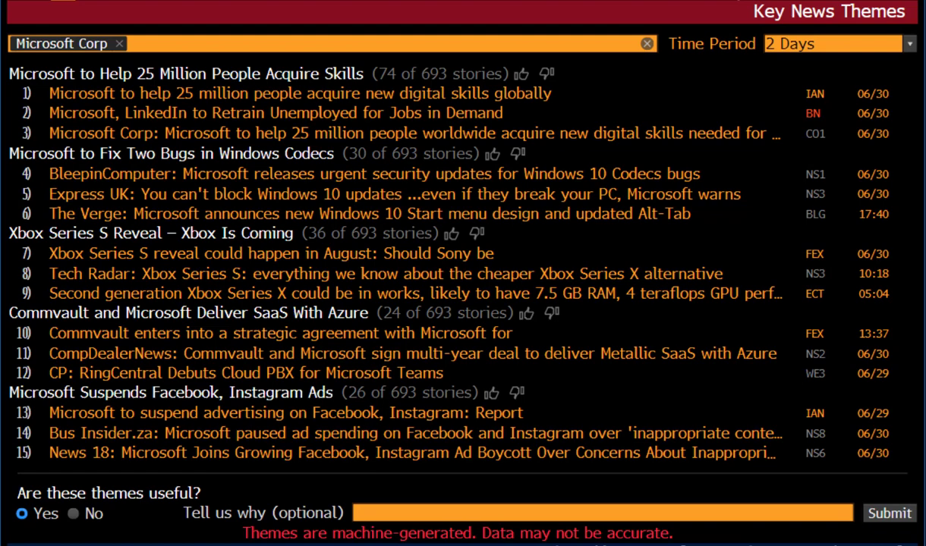
- Replace Microsoft Corp with a 'google' search to view Alphabet Inc themes
{"action": "left_click", "coordinate": [119, 43]}
{"action": "left_click", "coordinate": [180, 43]}
{"action": "type", "text": "google"}
{"action": "key", "text": "Return"}
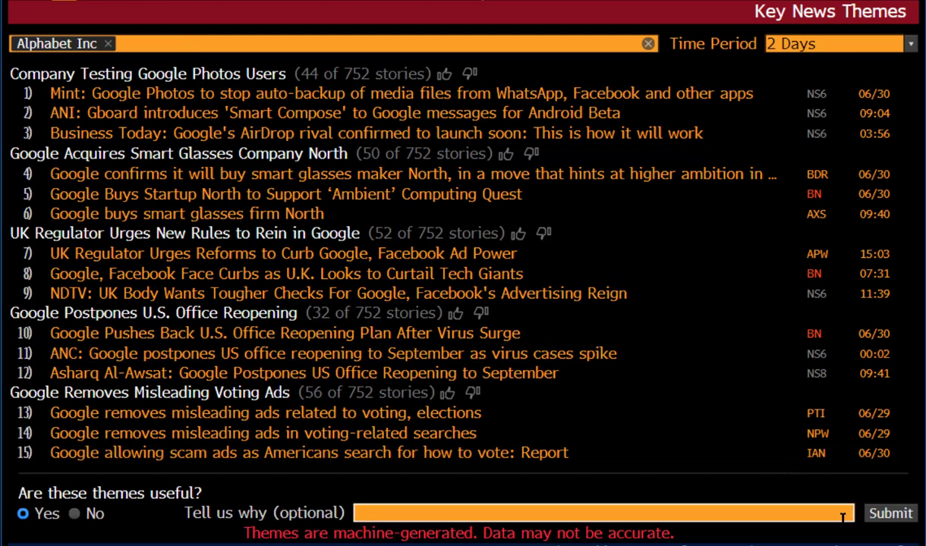
- Remove Alphabet Inc and search 'boeing' to load Boeing themes
{"action": "left_click", "coordinate": [108, 43]}
{"action": "left_click", "coordinate": [131, 43]}
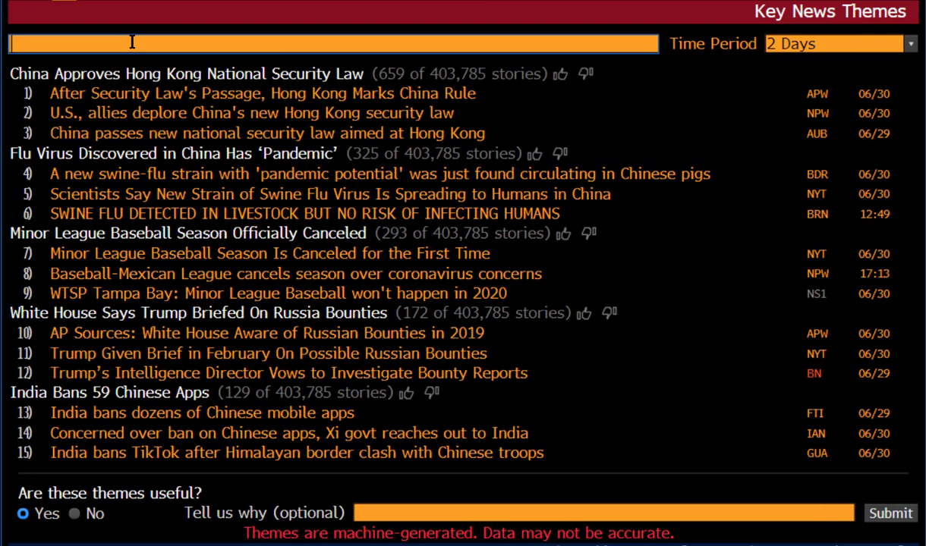
{"action": "type", "text": "boeing"}
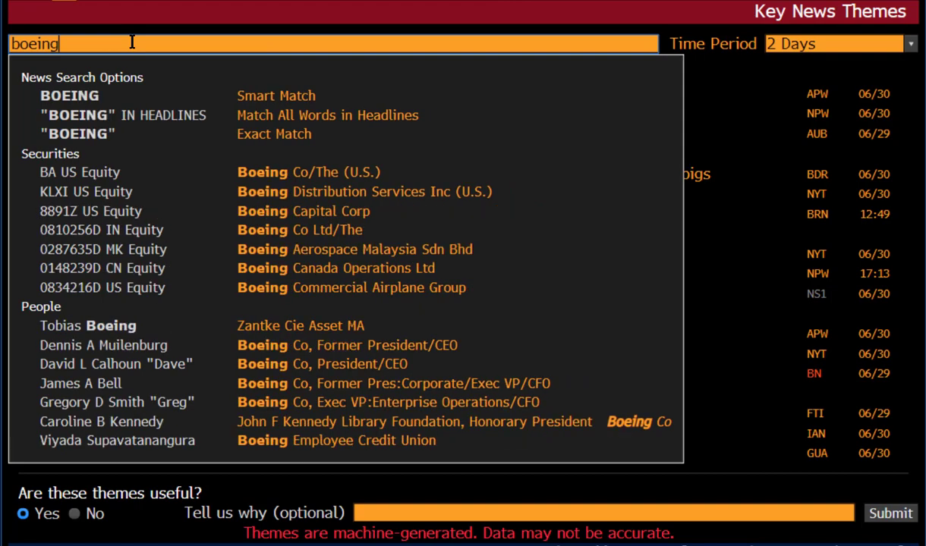
{"action": "key", "text": "Return"}
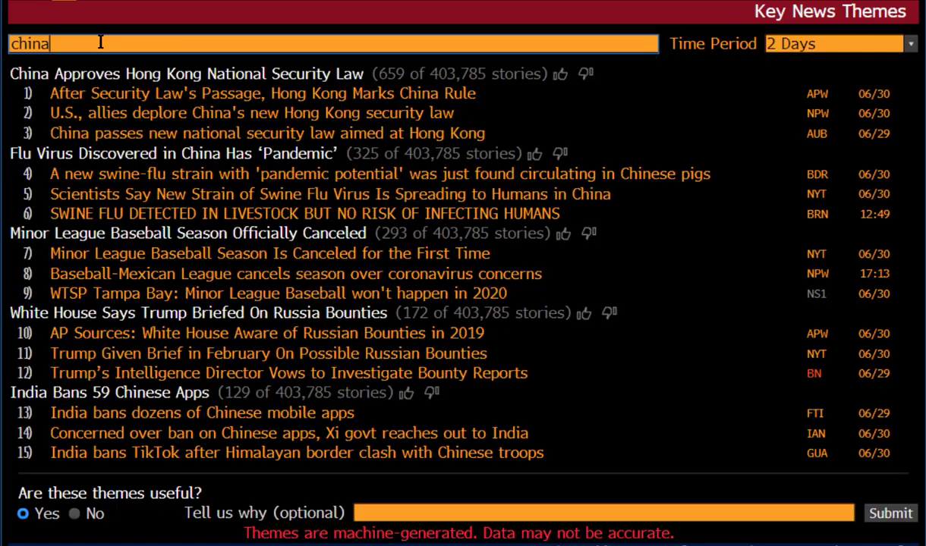
- Load China's news themes and narrow the time period to 1 Day
{"action": "key", "text": "Return"}
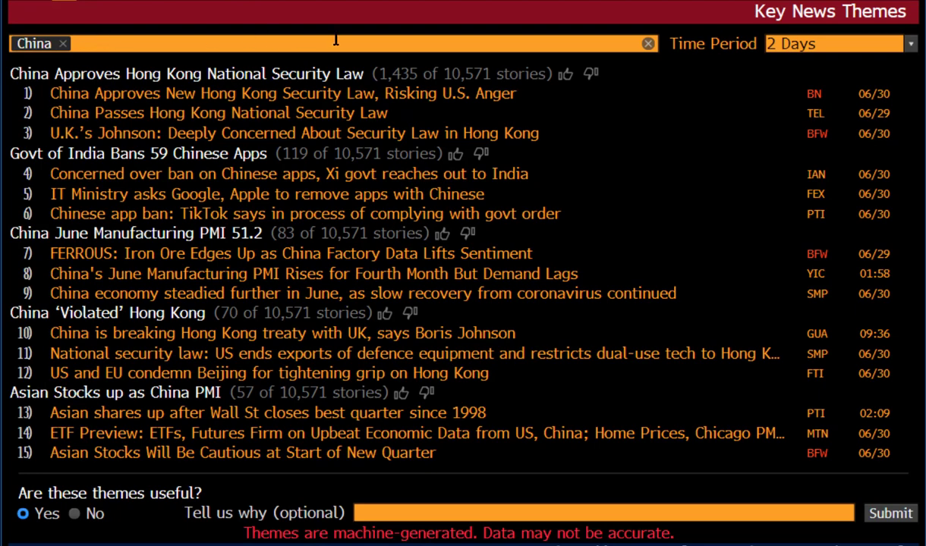
{"action": "left_click", "coordinate": [834, 43]}
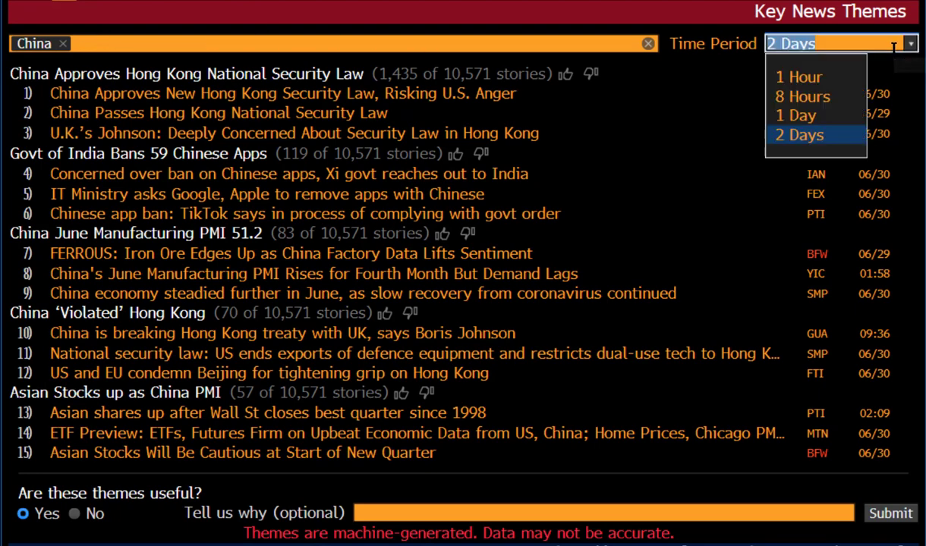
{"action": "left_click", "coordinate": [827, 116]}
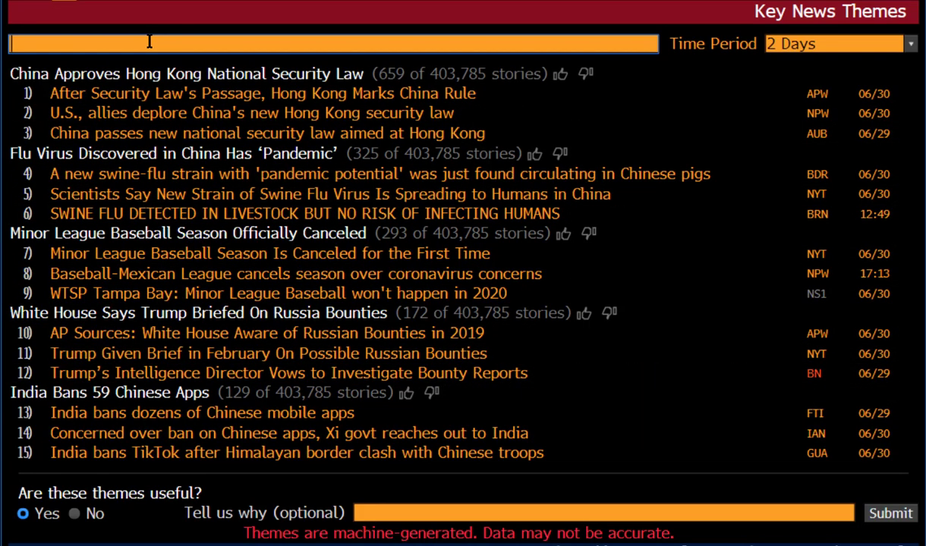
- Search 'us' for United States themes and set the time period to 1 Day
{"action": "type", "text": "us"}
{"action": "key", "text": "Return"}
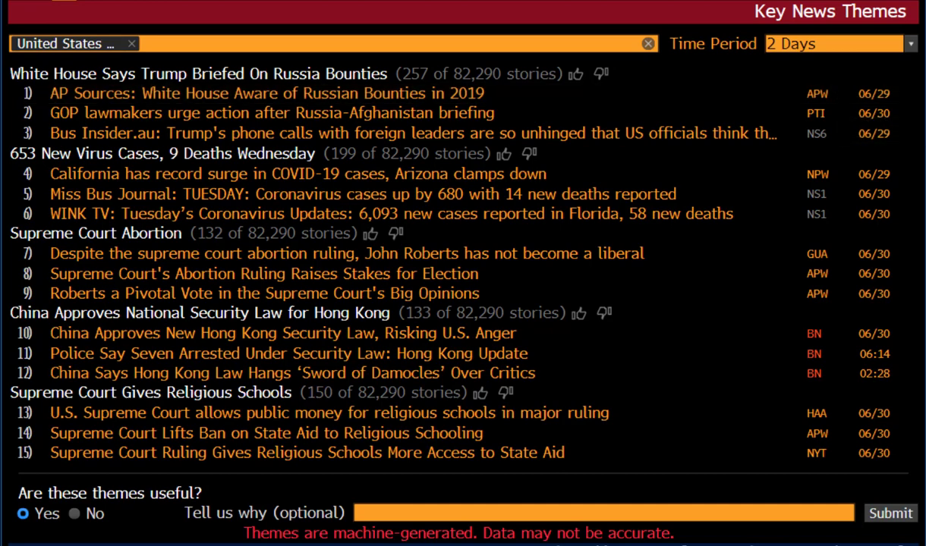
{"action": "left_click", "coordinate": [799, 44]}
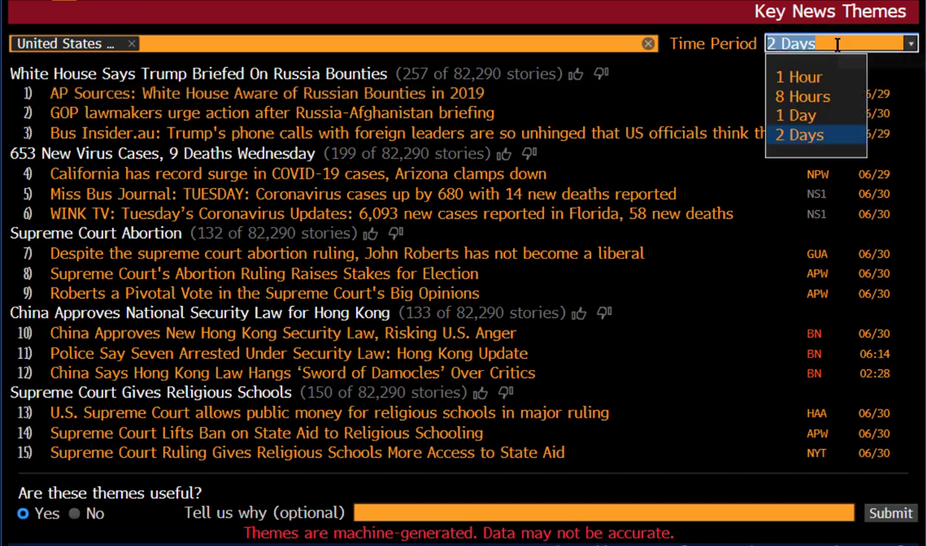
{"action": "left_click", "coordinate": [818, 115]}
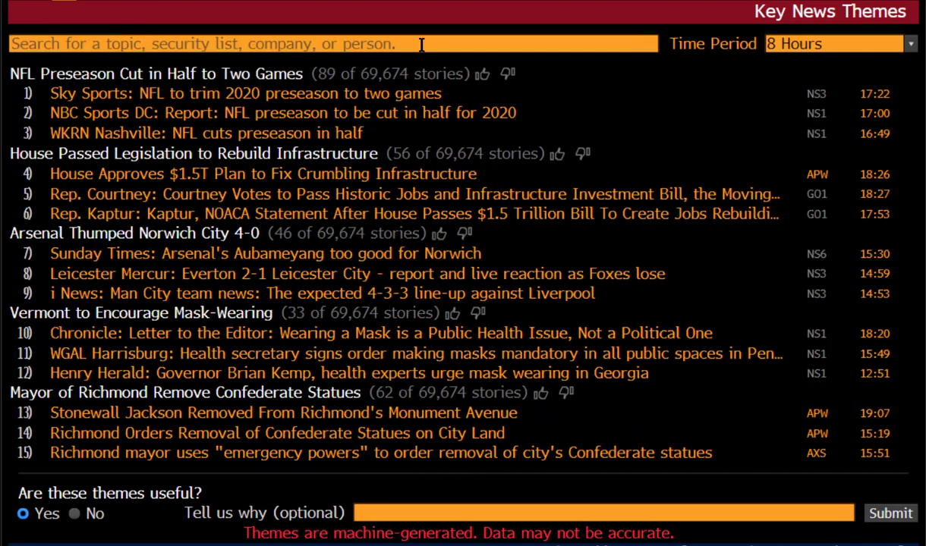
- Load United Kingdom themes via 'uk' and set the time period to 2 Days
{"action": "left_click", "coordinate": [421, 44]}
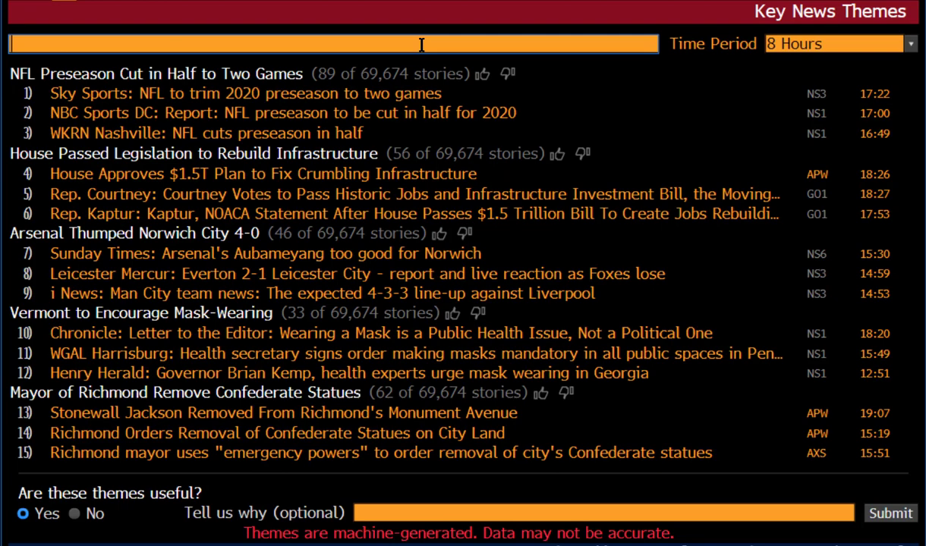
{"action": "type", "text": "uk"}
{"action": "key", "text": "Return"}
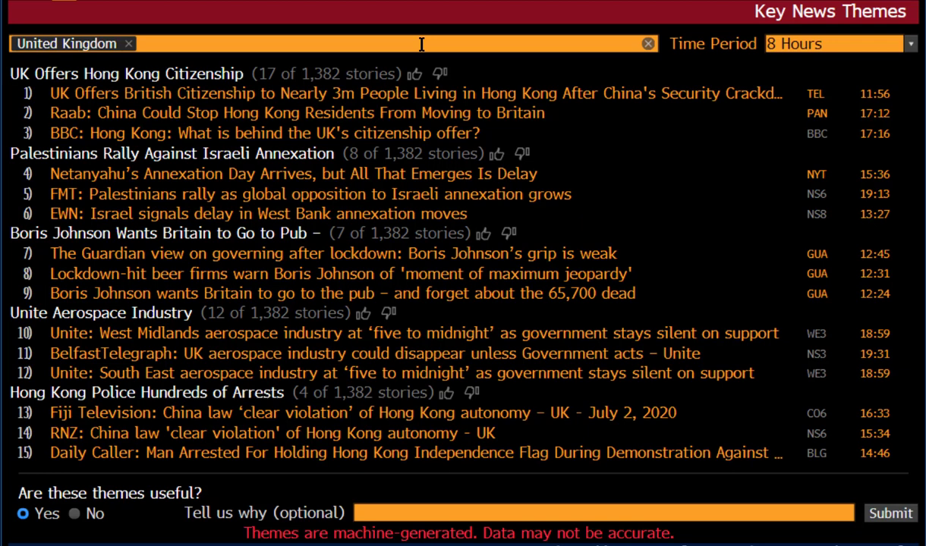
{"action": "left_click", "coordinate": [780, 44]}
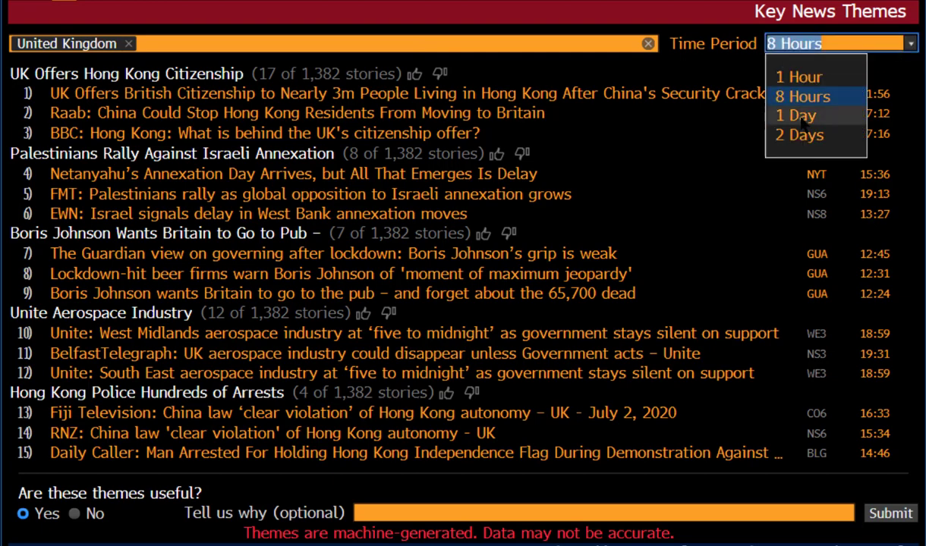
{"action": "left_click", "coordinate": [789, 94]}
{"action": "key", "text": "Down"}
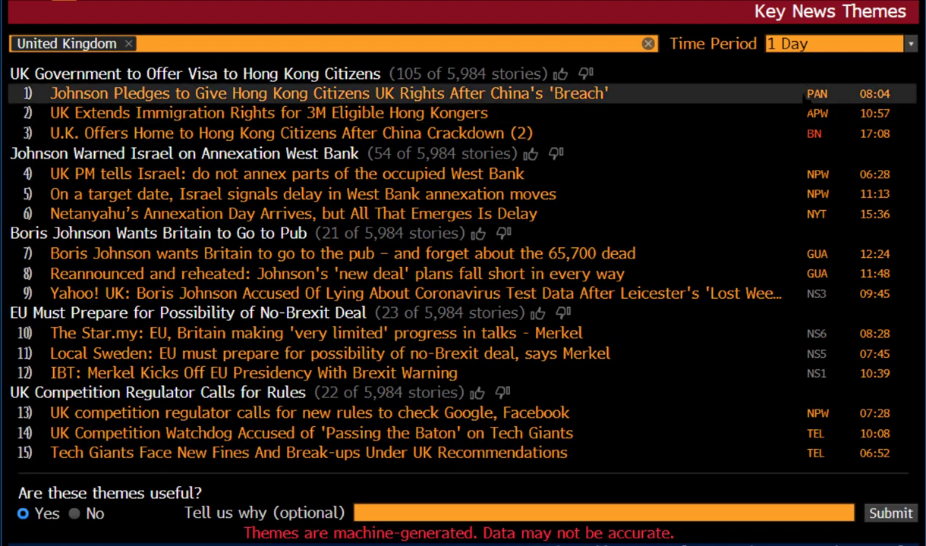
{"action": "left_click", "coordinate": [820, 44]}
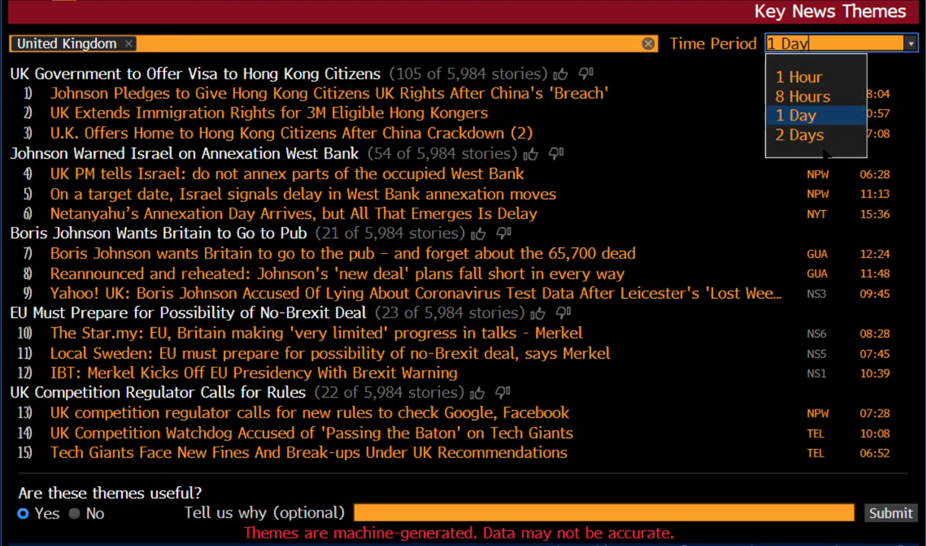
{"action": "left_click", "coordinate": [801, 135]}
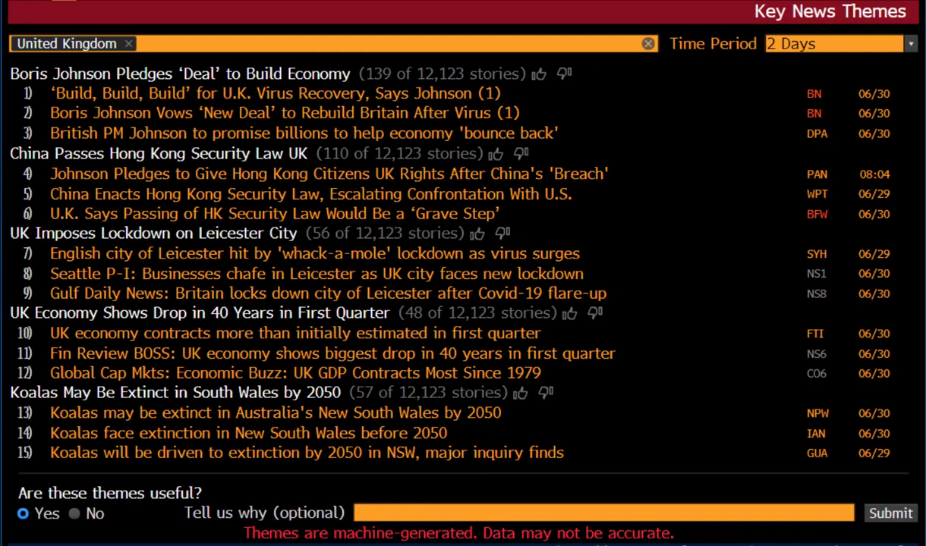
- Replace United Kingdom with France themes, then switch to India
{"action": "key", "text": "BackSpace"}
{"action": "type", "text": "f"}
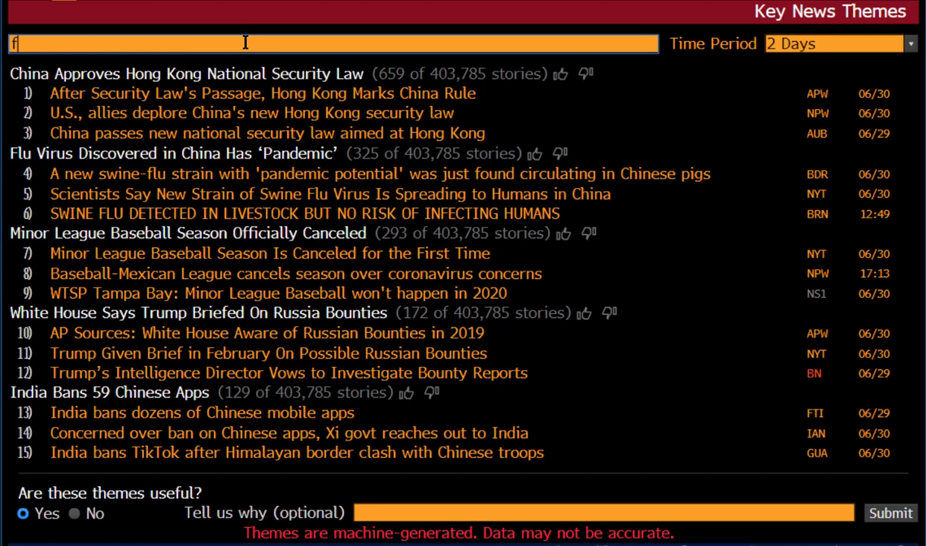
{"action": "type", "text": "rance"}
{"action": "key", "text": "Return"}
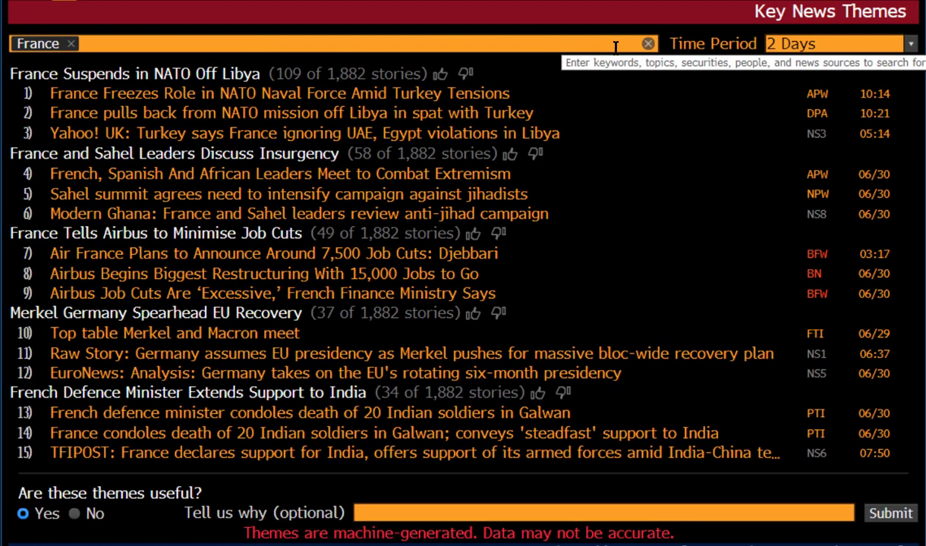
{"action": "left_click", "coordinate": [648, 43]}
{"action": "type", "text": "india"}
{"action": "key", "text": "Return"}
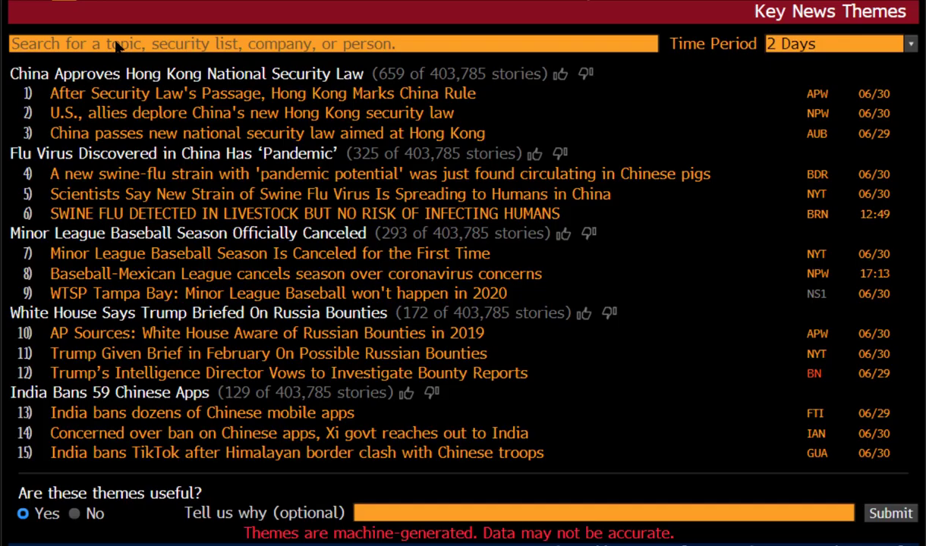
- View news themes for the Tesla CEO, then remove that person filter
{"action": "left_click", "coordinate": [114, 41]}
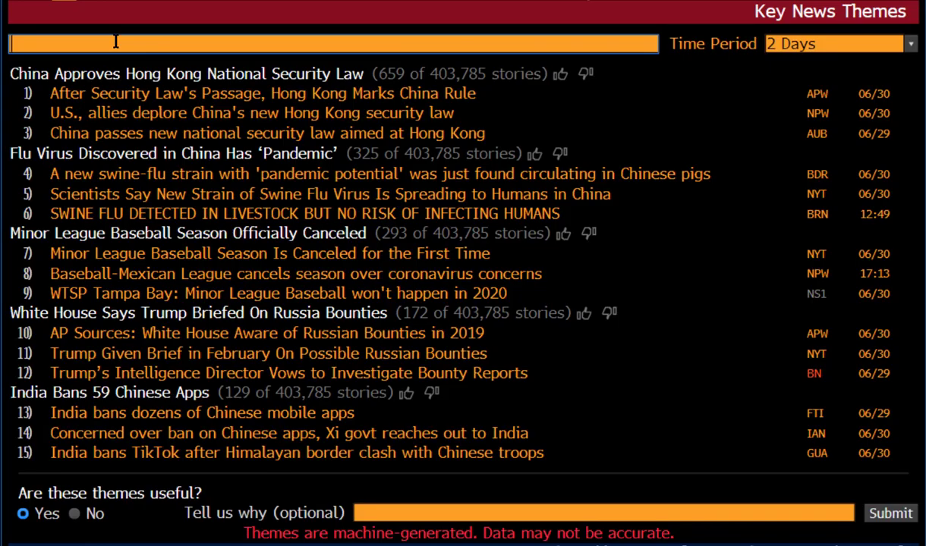
{"action": "type", "text": "musk"}
{"action": "key", "text": "Return"}
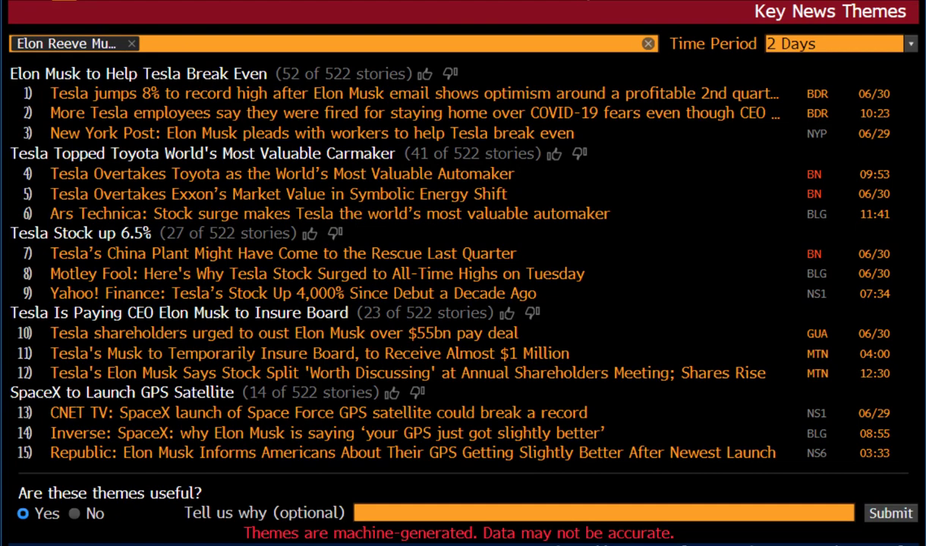
{"action": "key", "text": "BackSpace"}
- View themes for the Amazon founder, then for the German chancellor
{"action": "left_click", "coordinate": [60, 41]}
{"action": "type", "text": "bezos"}
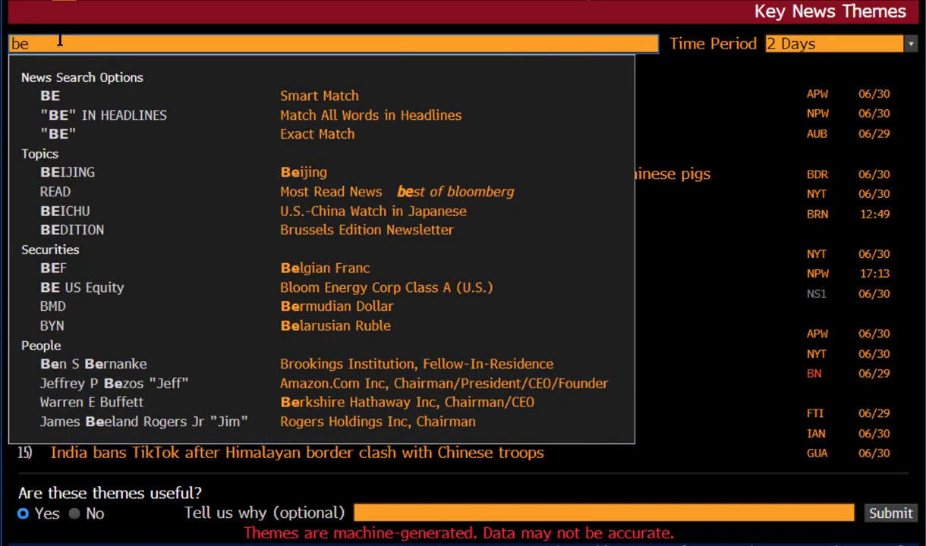
{"action": "key", "text": "Down"}
{"action": "key", "text": "Down"}
{"action": "key", "text": "Down"}
{"action": "key", "text": "Down"}
{"action": "key", "text": "Down"}
{"action": "key", "text": "Return"}
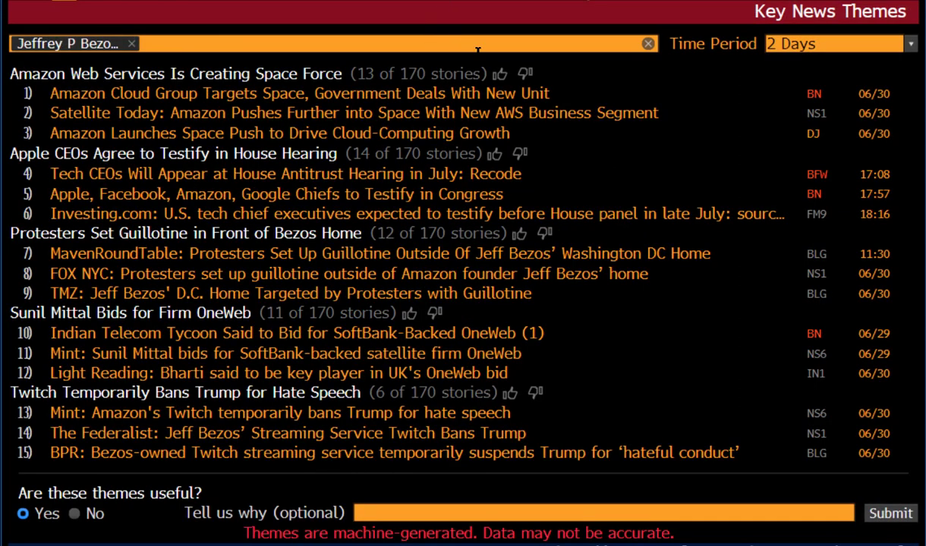
{"action": "key", "text": "BackSpace"}
{"action": "left_click", "coordinate": [116, 46]}
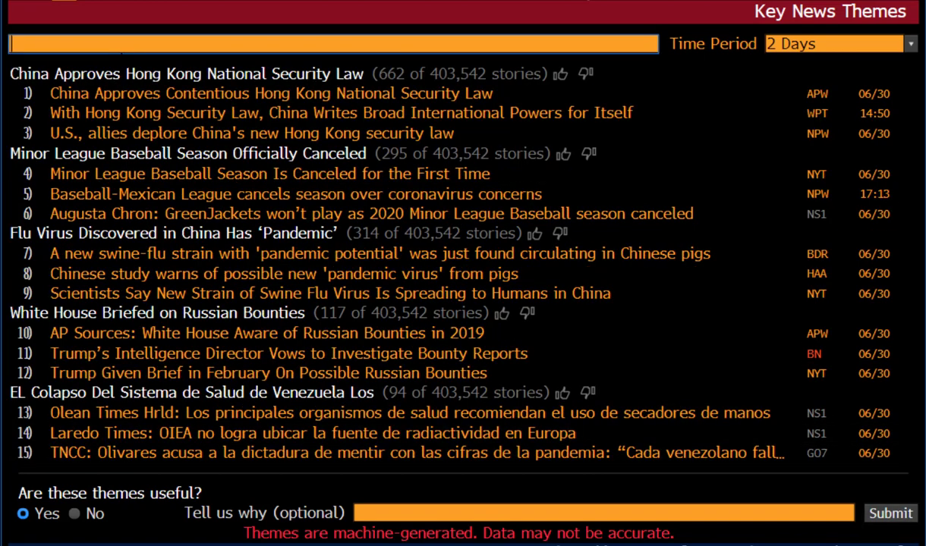
{"action": "type", "text": "merkel"}
{"action": "key", "text": "Return"}
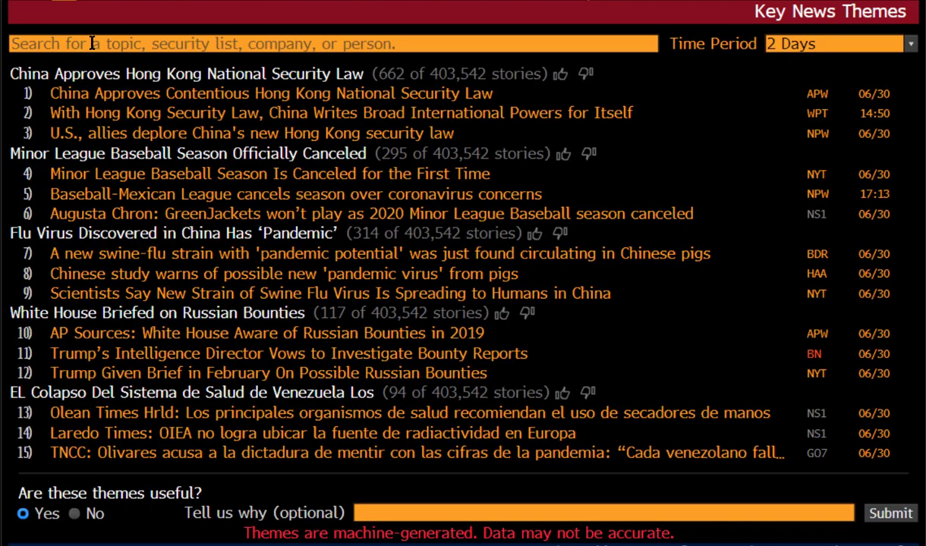
- Search 'protest' and load the Protests, Demonstrations, Riots and Civil Unrest topic themes
{"action": "left_click", "coordinate": [92, 43]}
{"action": "type", "text": "protest"}
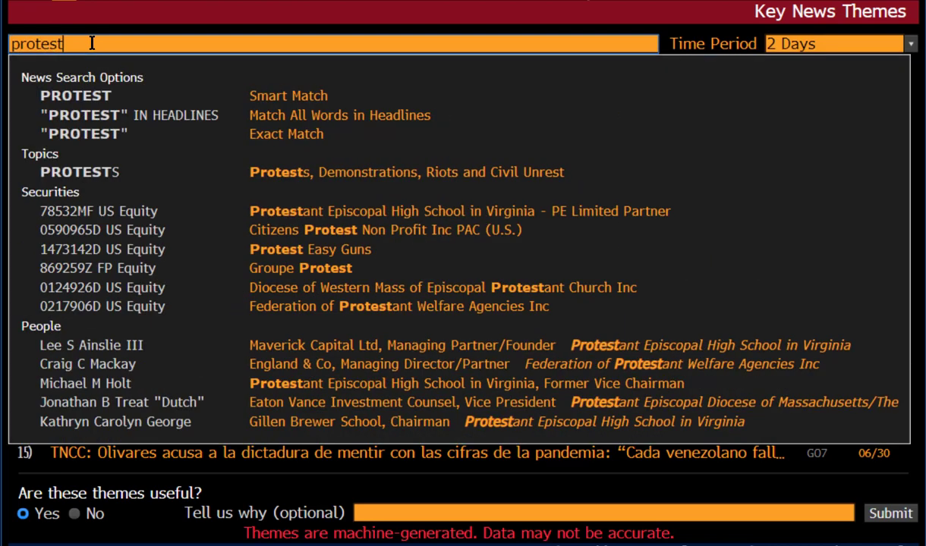
{"action": "key", "text": "Escape"}
{"action": "key", "text": "Return"}
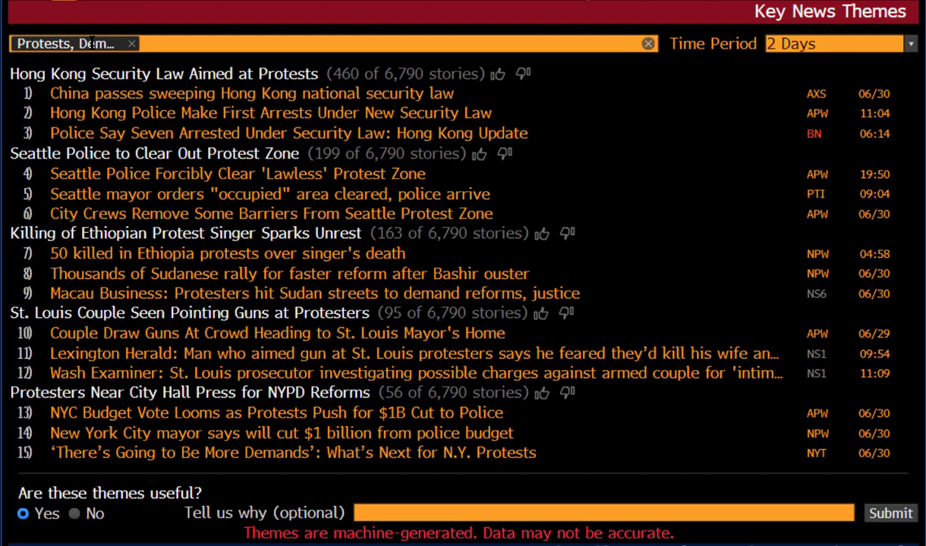
- Clear the Protests topic and search for Oil instead
{"action": "left_click", "coordinate": [131, 44]}
{"action": "left_click", "coordinate": [119, 42]}
{"action": "type", "text": "oil"}
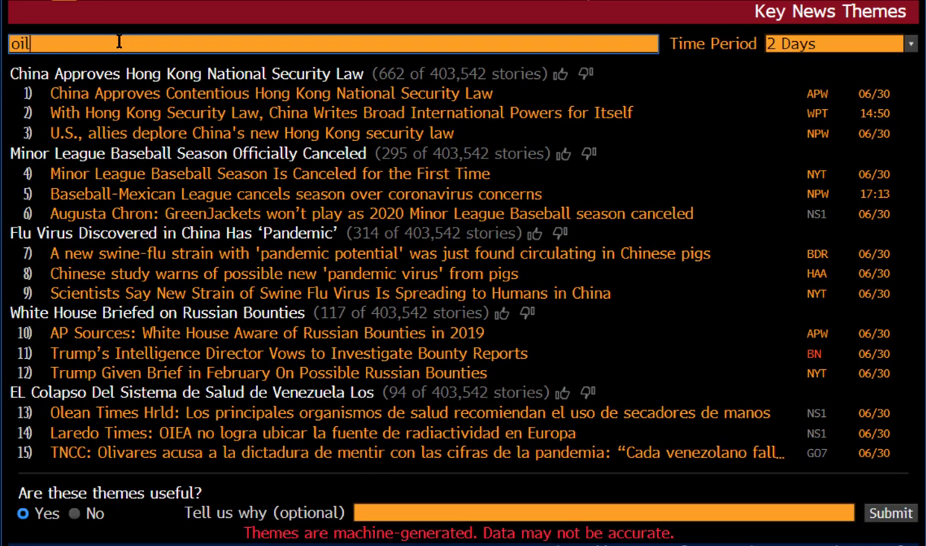
{"action": "key", "text": "Return"}
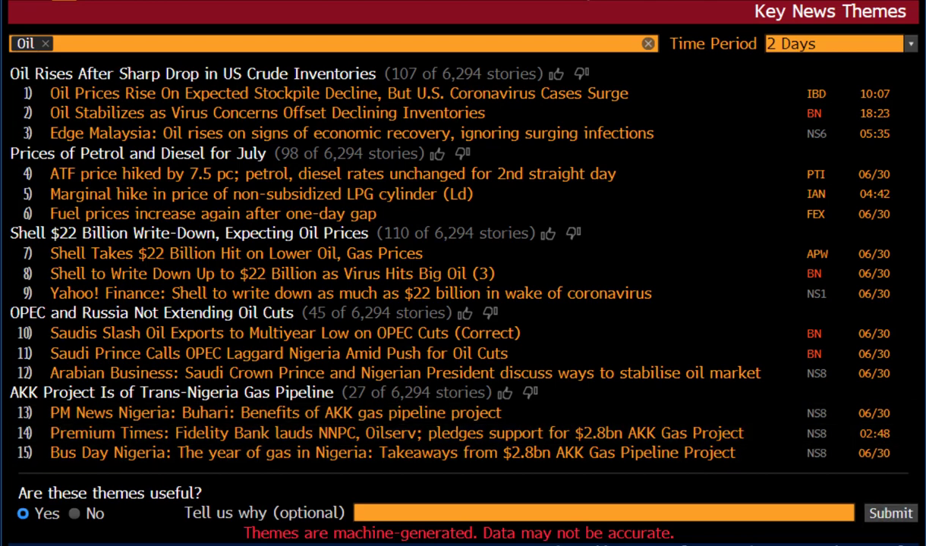
- Remove the Oil filter and search 'm&a' for the Mergers & Acquisitions topic
{"action": "left_click", "coordinate": [46, 43]}
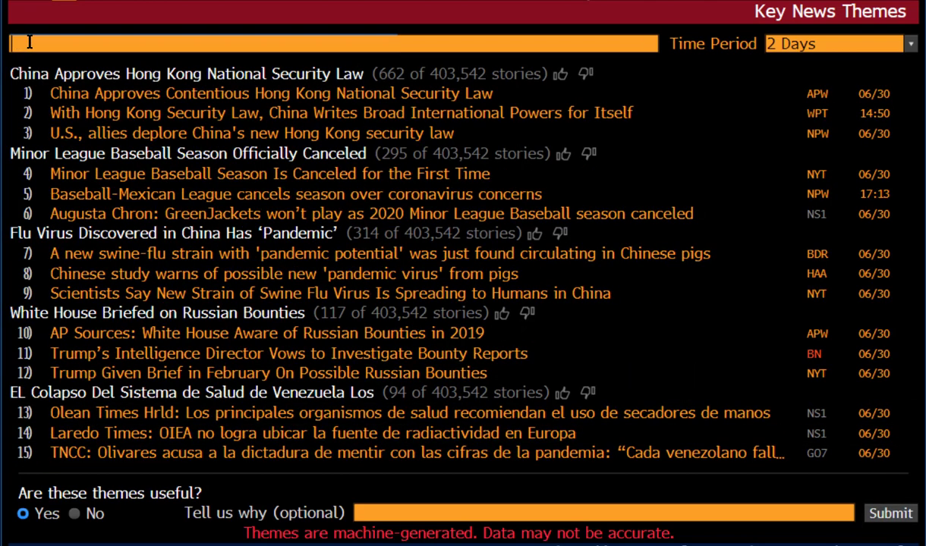
{"action": "type", "text": "m&a"}
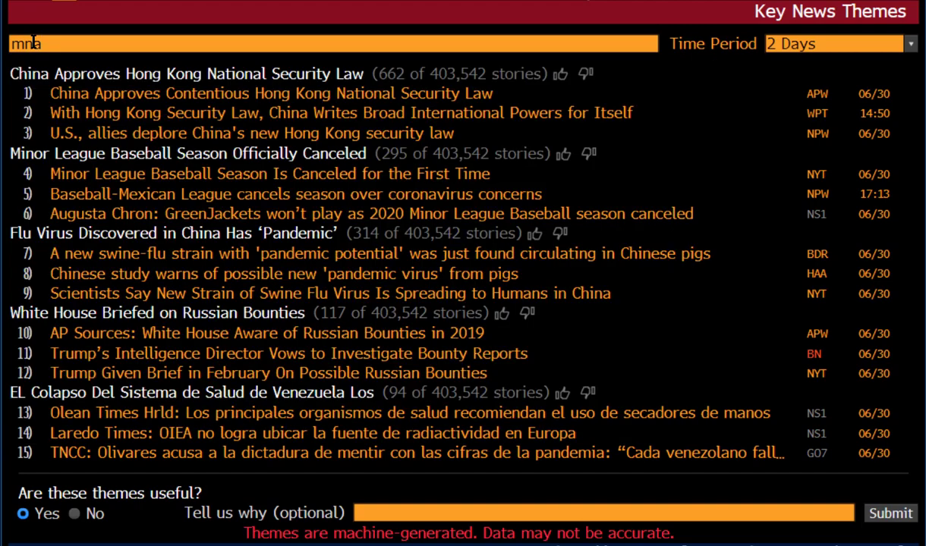
{"action": "key", "text": "Return"}
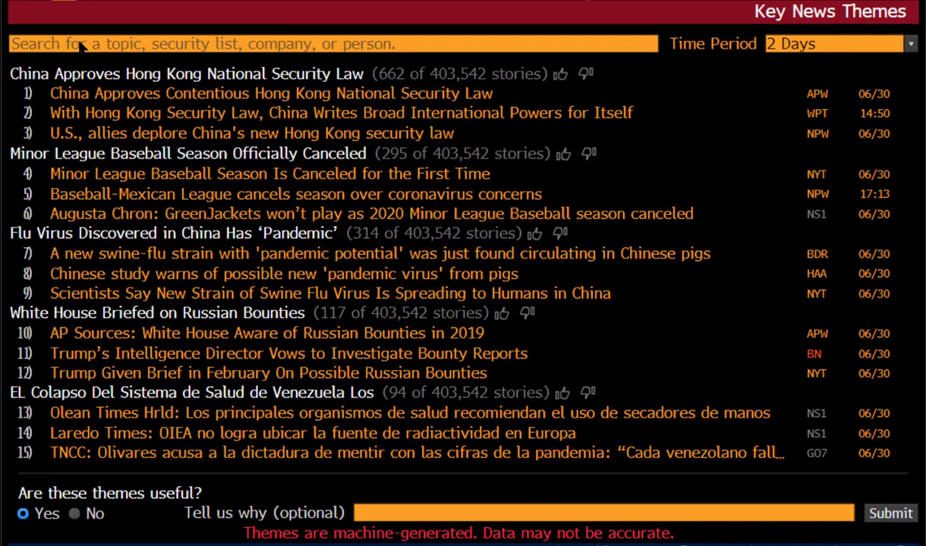
- Search news themes for the exact keyword 'inequality'
{"action": "left_click", "coordinate": [79, 41]}
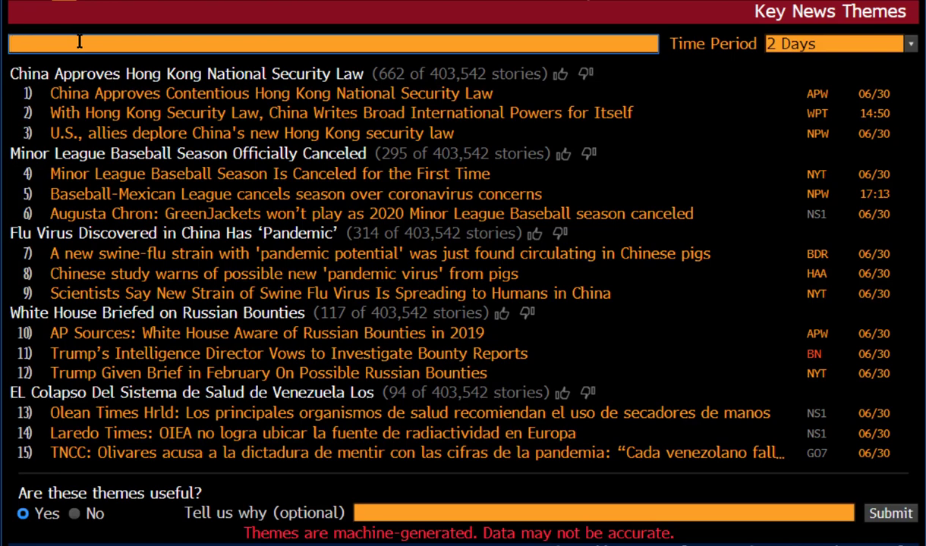
{"action": "type", "text": "inequality"}
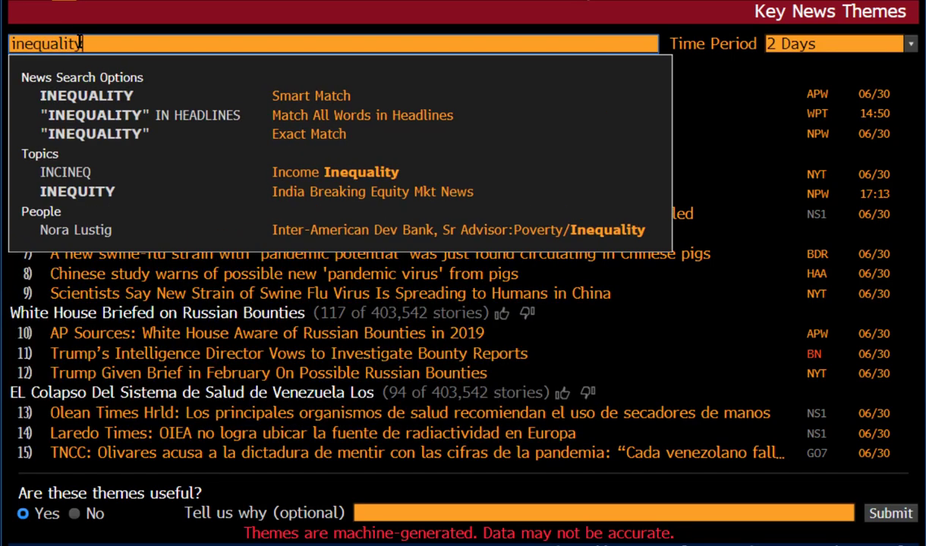
{"action": "key", "text": "Return"}
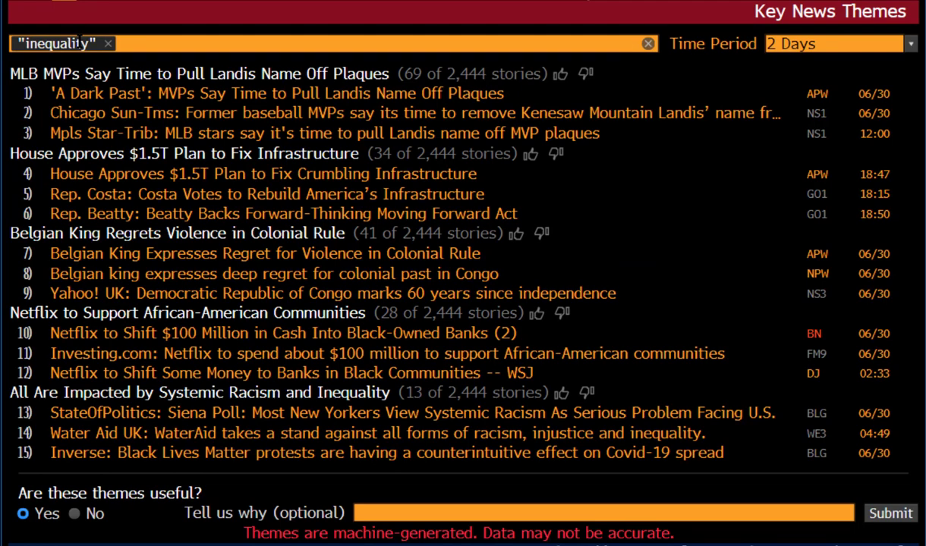
- Replace the inequality filter with exact keyword "virtual" (13,159 stories), then clear the search
{"action": "key", "text": "BackSpace"}
{"action": "left_click", "coordinate": [73, 41]}
{"action": "type", "text": "\"virtual\""}
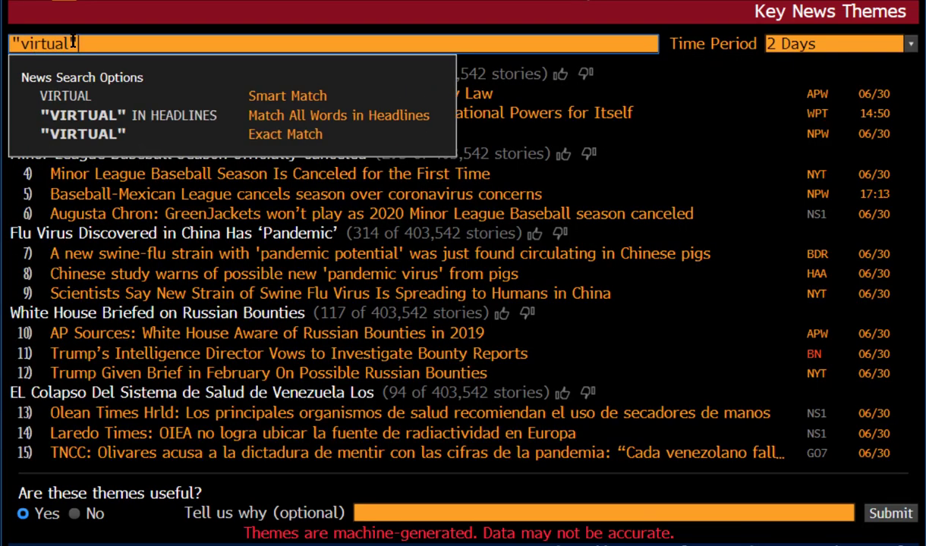
{"action": "key", "text": "Return"}
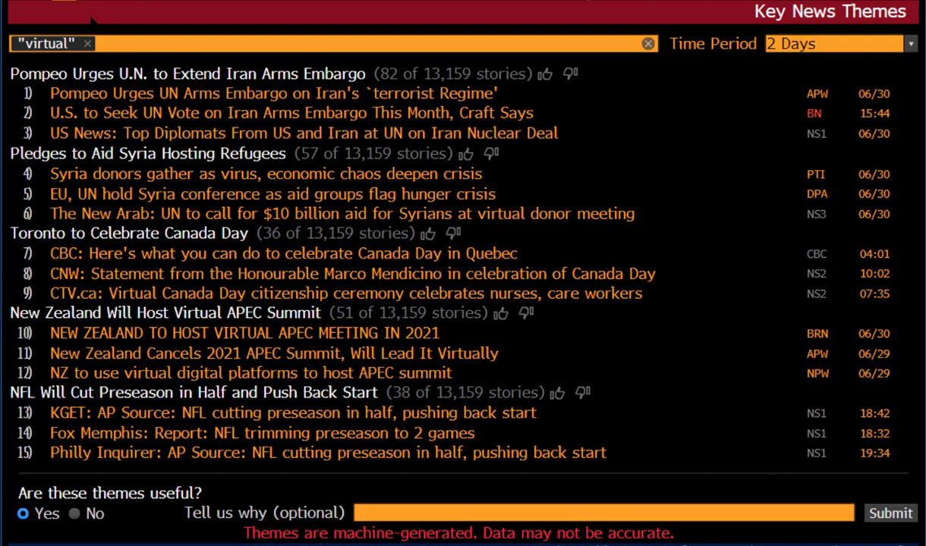
{"action": "left_click", "coordinate": [88, 43]}
{"action": "left_click", "coordinate": [103, 42]}
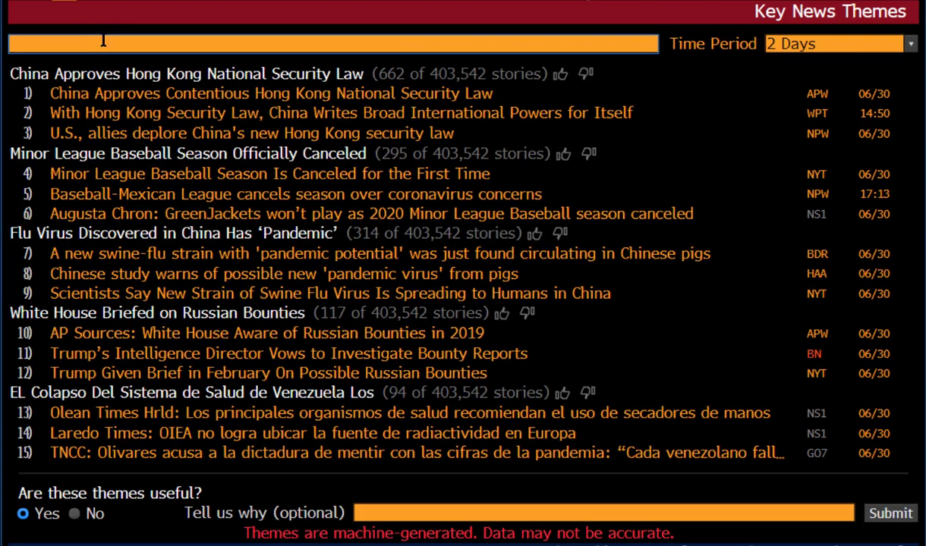
- Search Key News Themes for the exact keyword "demo"
{"action": "type", "text": "\"demo\""}
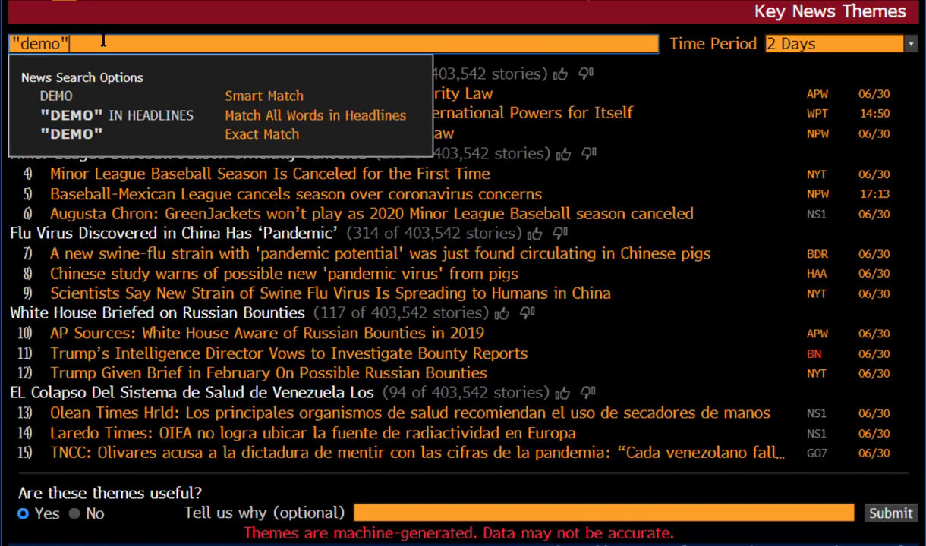
{"action": "key", "text": "Return"}
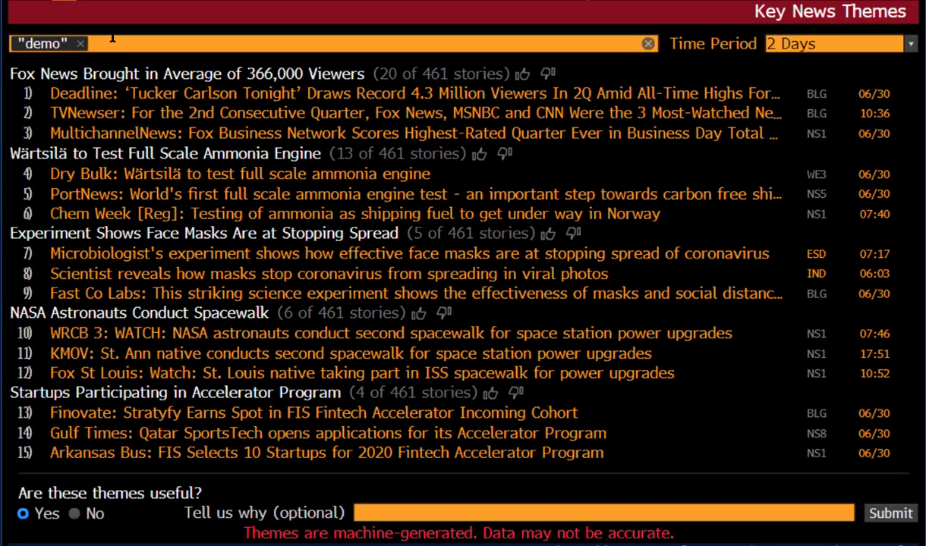